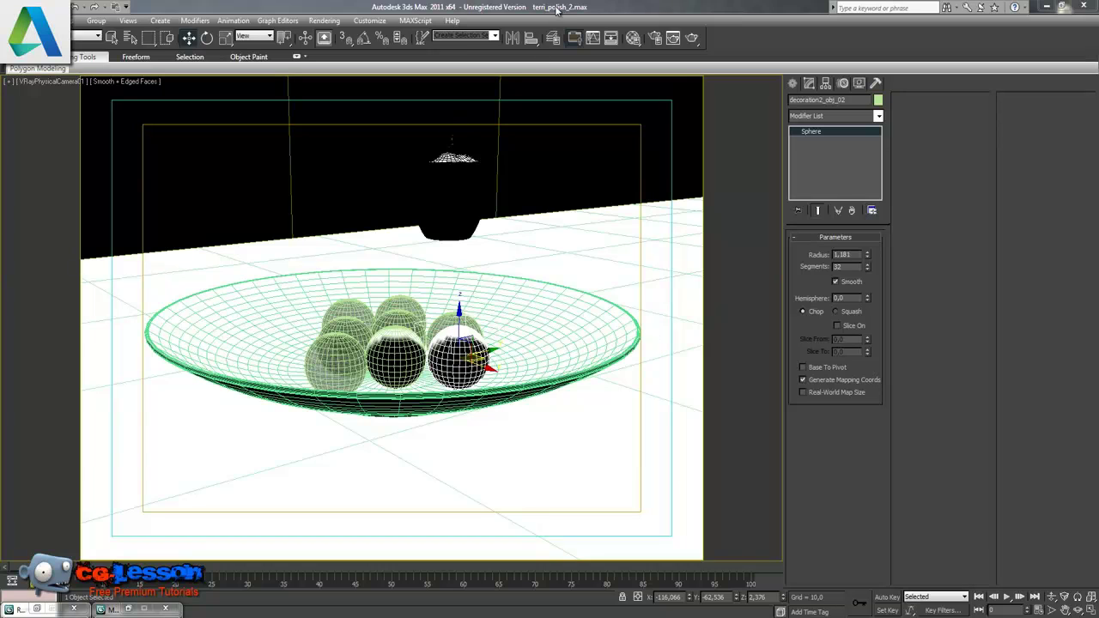
# Step: Start a V-Ray render of the VRayPhysicalCamera view of the spheres in the bowl
pyautogui.hotkey('shift', 'q')
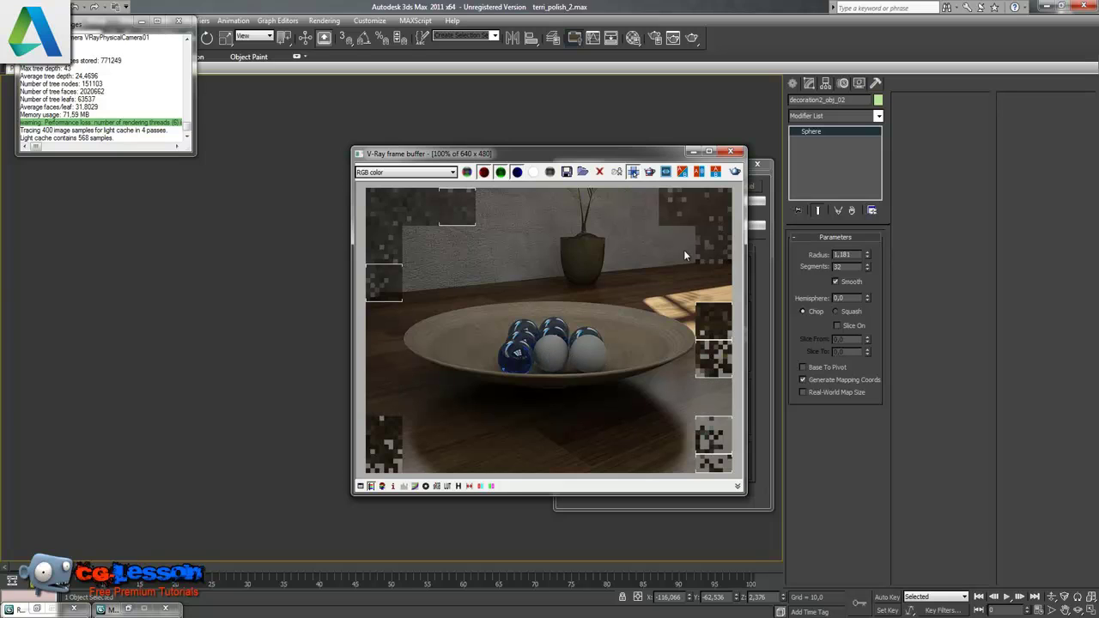
# Step: Move the frame buffer aside, wait for the render to finish, then close the render windows
pyautogui.moveTo(662, 158); pyautogui.dragTo(454, 178)
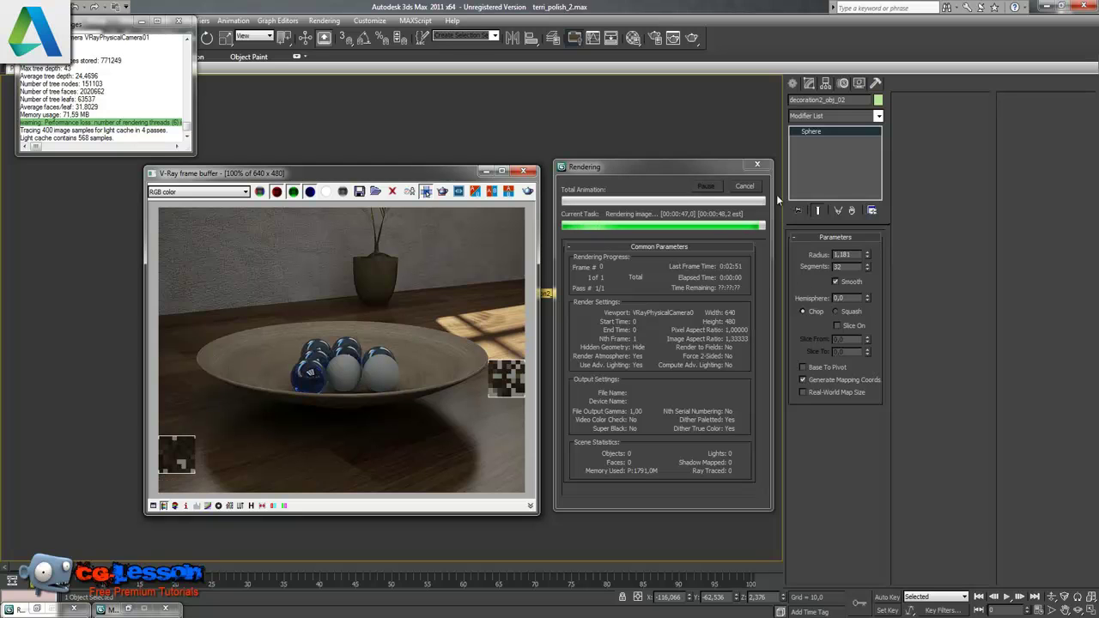
pyautogui.click(523, 171)
# Step: Close the V-Ray log, then turn an empty Material Editor slot into a VRayMtl named chrome-45
pyautogui.click(178, 19)
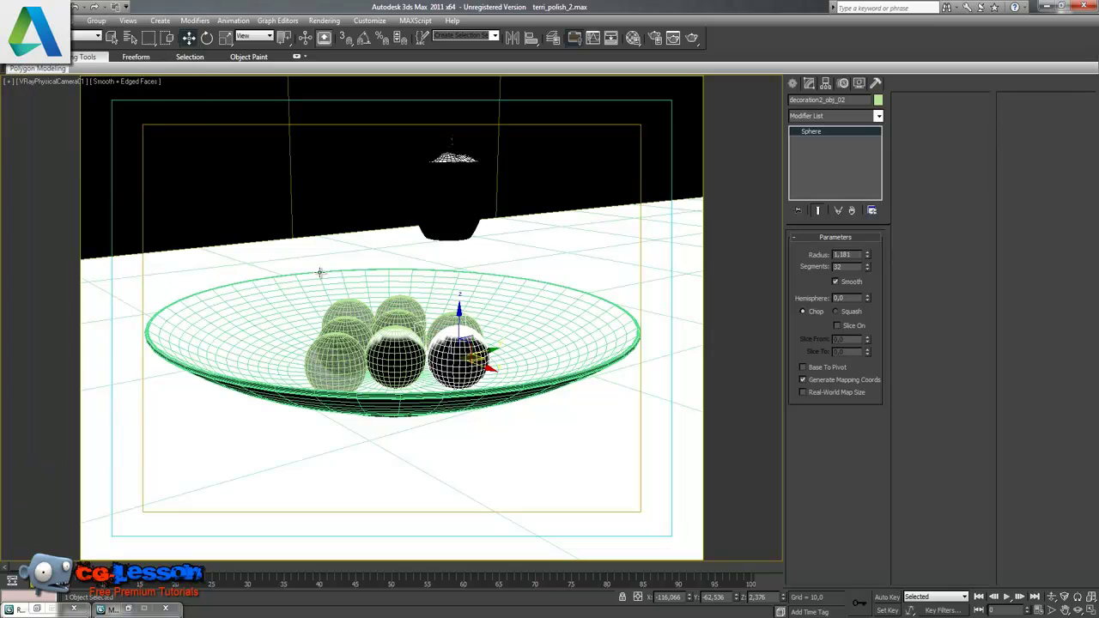
pyautogui.press('m')
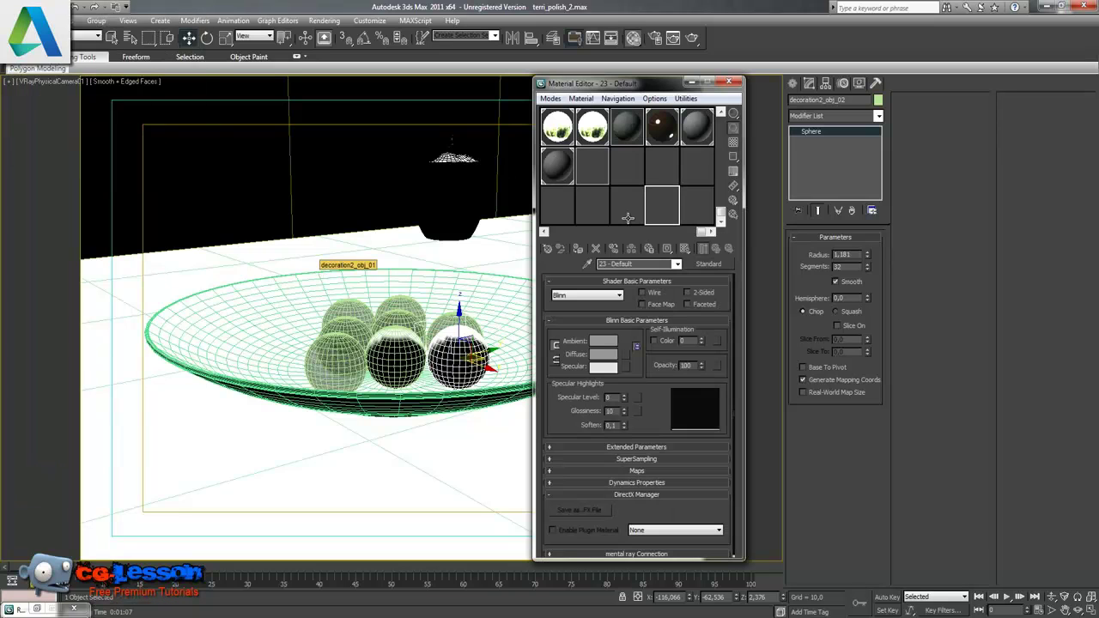
pyautogui.click(634, 214)
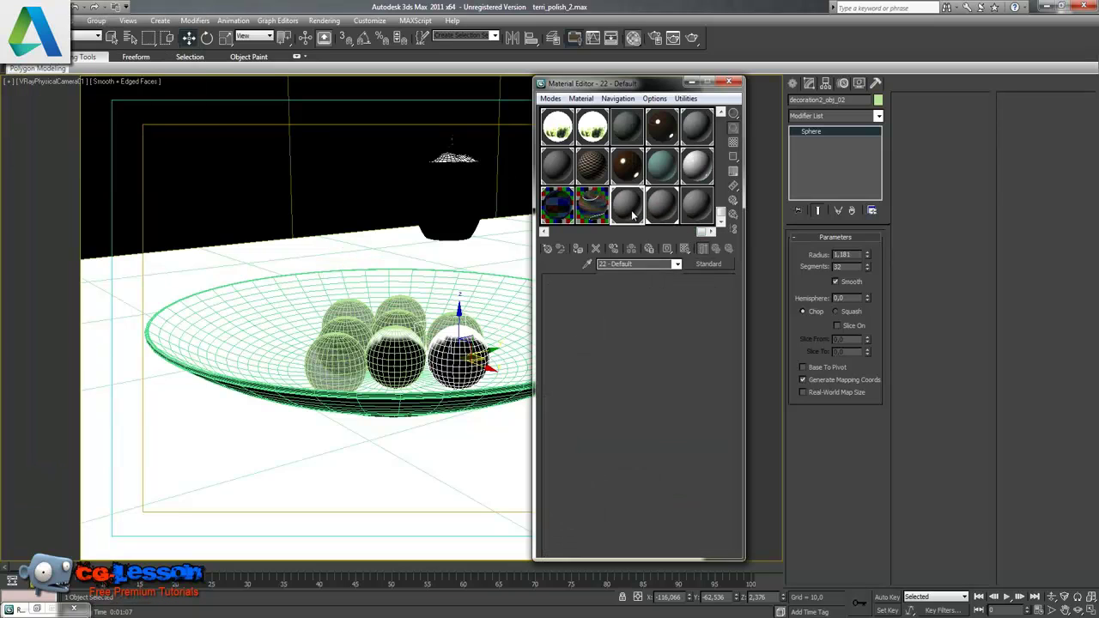
pyautogui.click(650, 265)
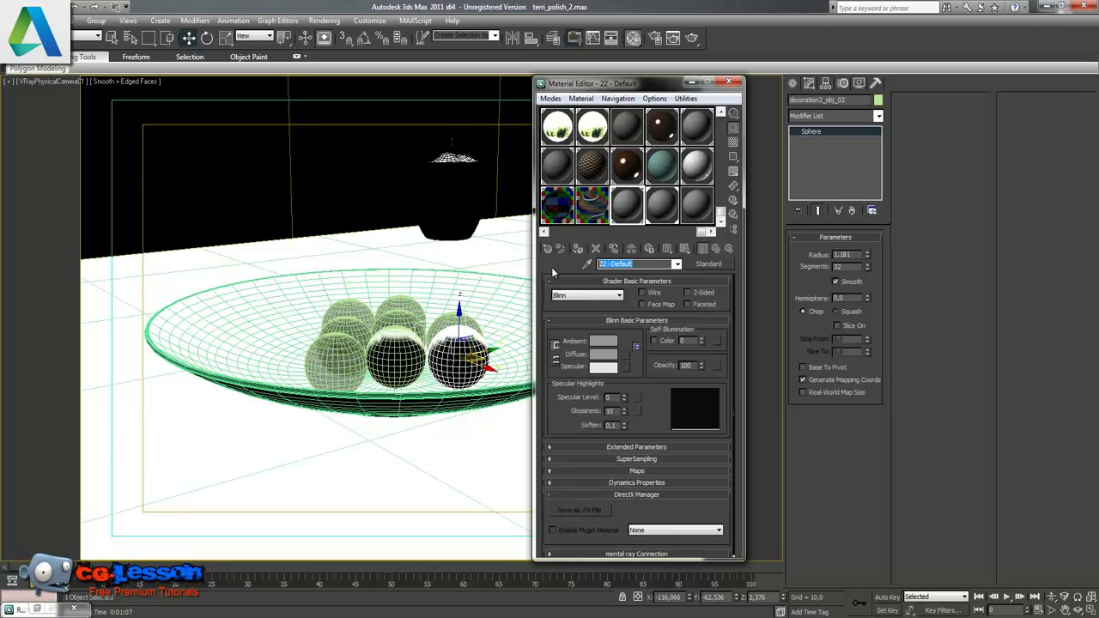
pyautogui.write('chr')
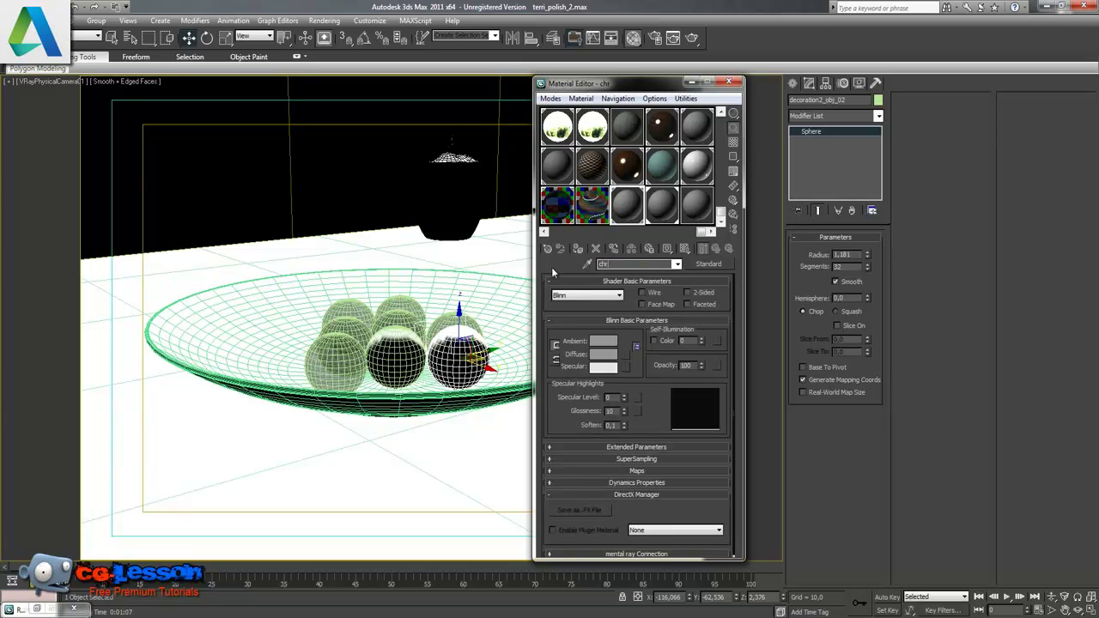
pyautogui.write('ome')
pyautogui.write('-')
pyautogui.write('45')
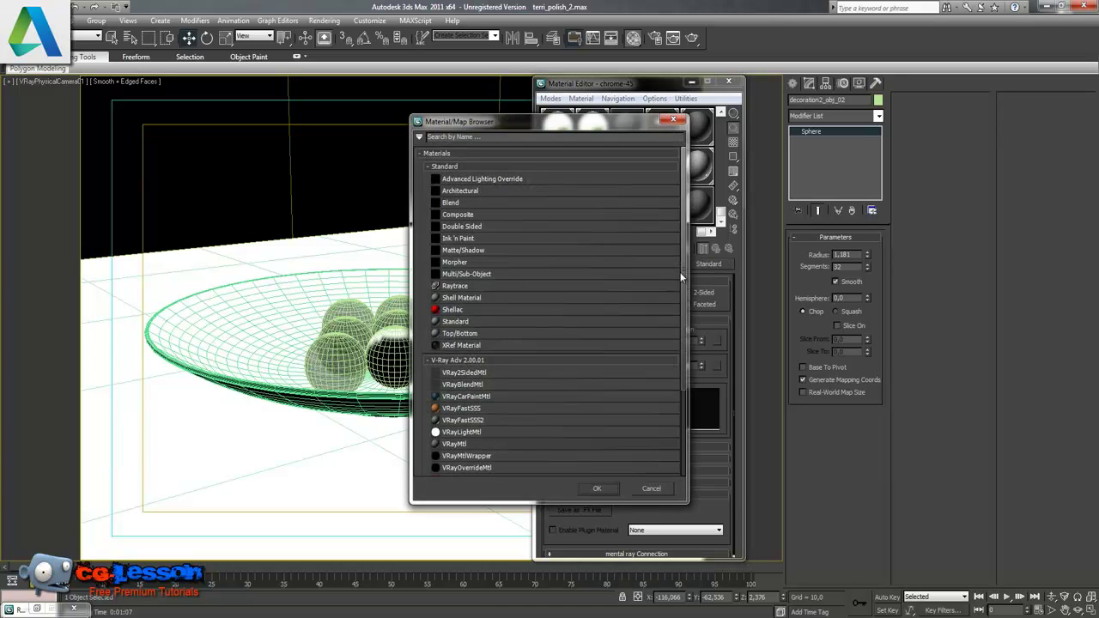
pyautogui.doubleClick(468, 443)
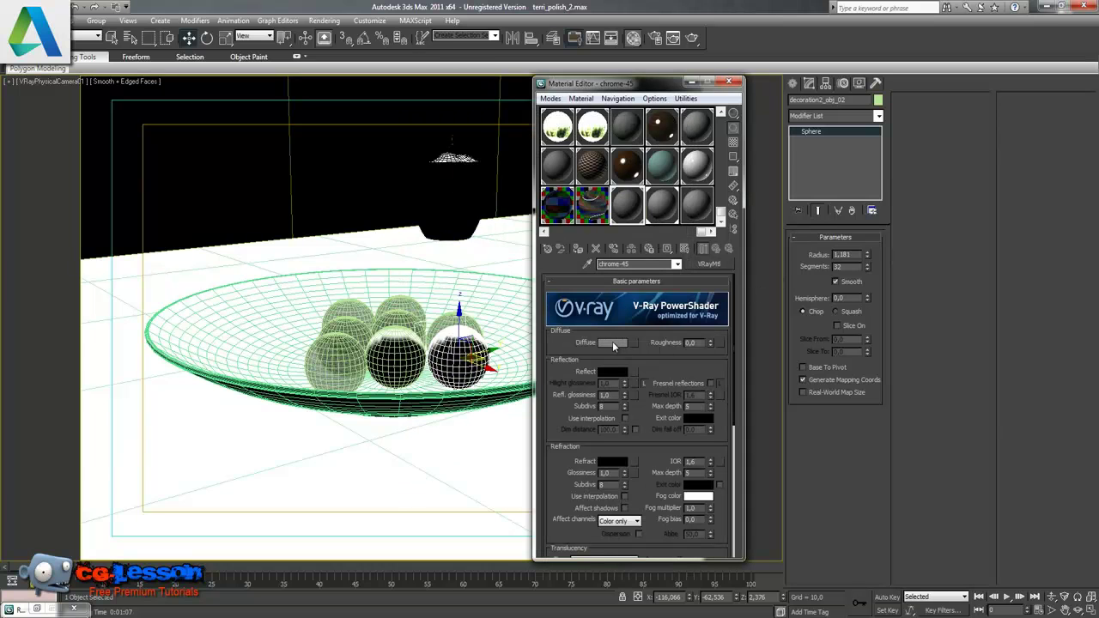
# Step: Give chrome-45 white diffuse and reflect colours, reflection glossiness 0,8 and 25 subdivs
pyautogui.click(613, 343)
pyautogui.moveTo(335, 129); pyautogui.dragTo(334, 164)
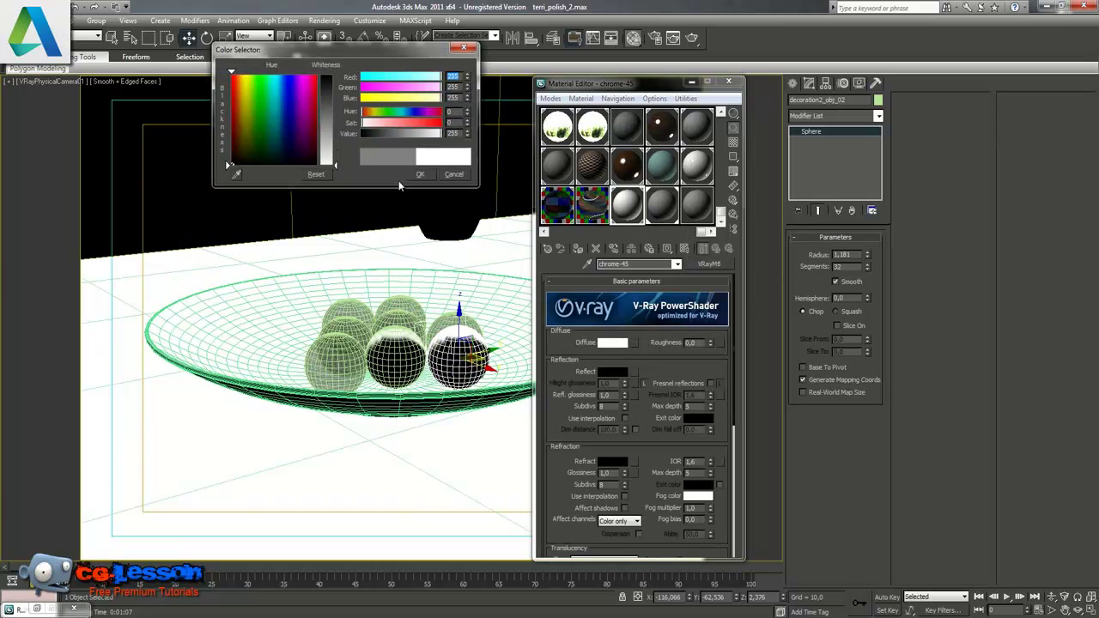
pyautogui.click(420, 174)
pyautogui.click(609, 371)
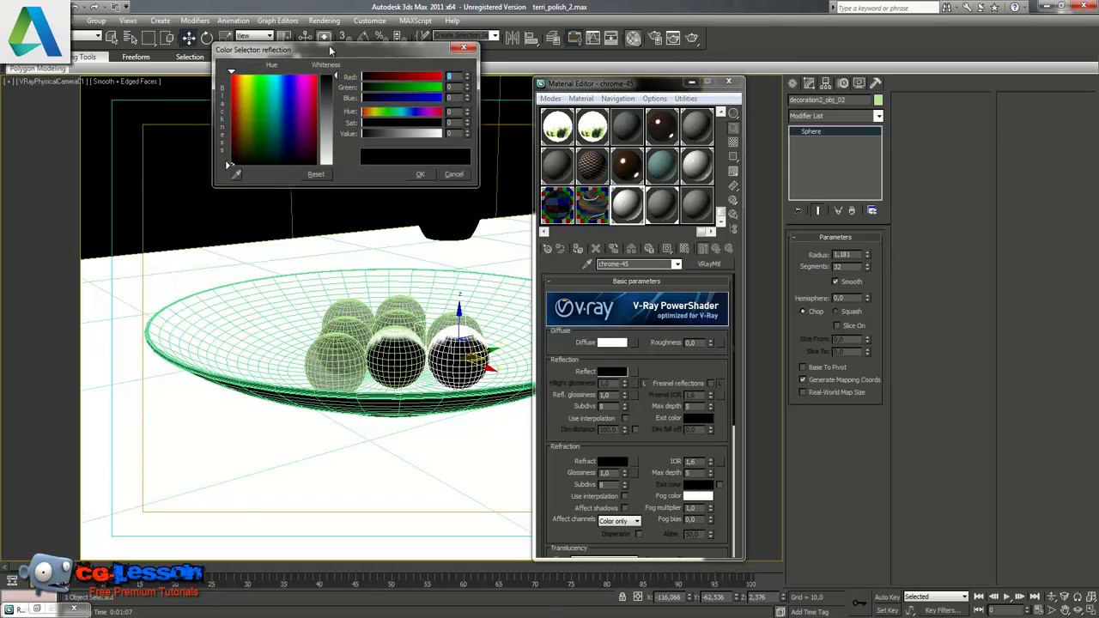
pyautogui.moveTo(337, 79); pyautogui.dragTo(337, 164)
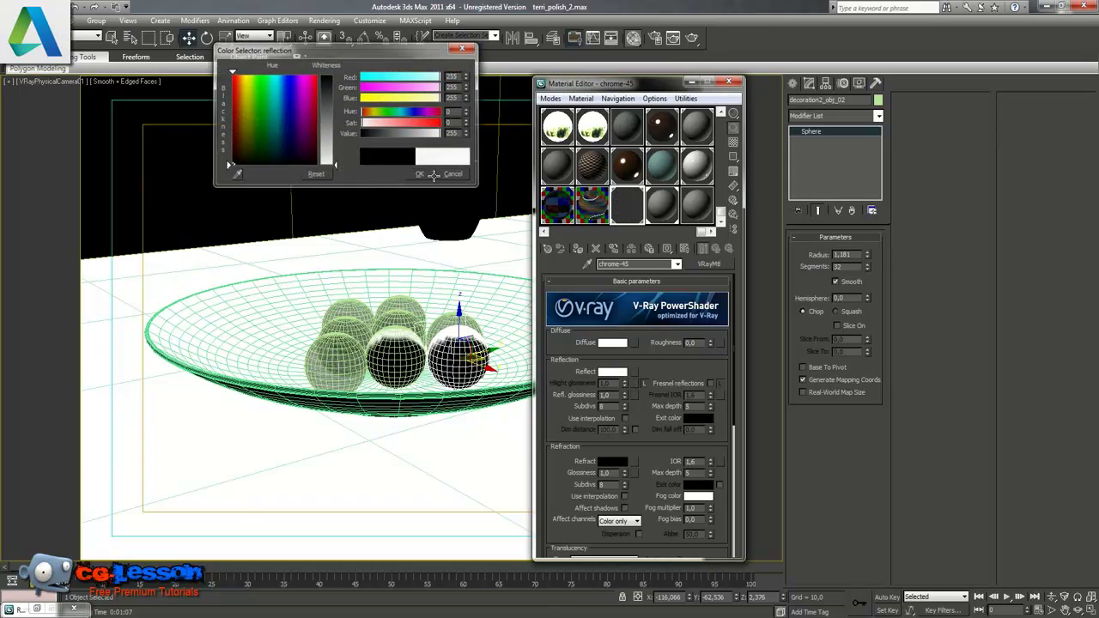
pyautogui.click(426, 175)
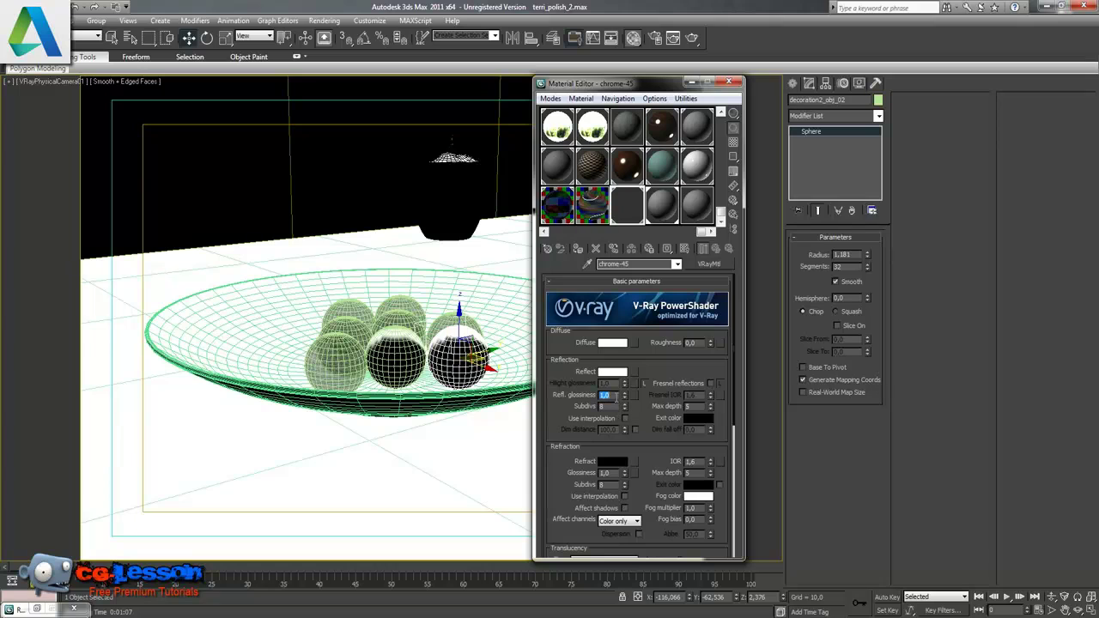
pyautogui.click(610, 394)
pyautogui.write('0,8')
pyautogui.doubleClick(605, 394)
pyautogui.doubleClick(606, 406)
# Step: Set chrome-45's BRDF anisotropy to 0,9 with rotation 45 and assign it to the middle sphere
pyautogui.moveTo(555, 497); pyautogui.dragTo(558, 478)
pyautogui.scroll(-3, 558, 477)
pyautogui.scroll(-3, 584, 481)
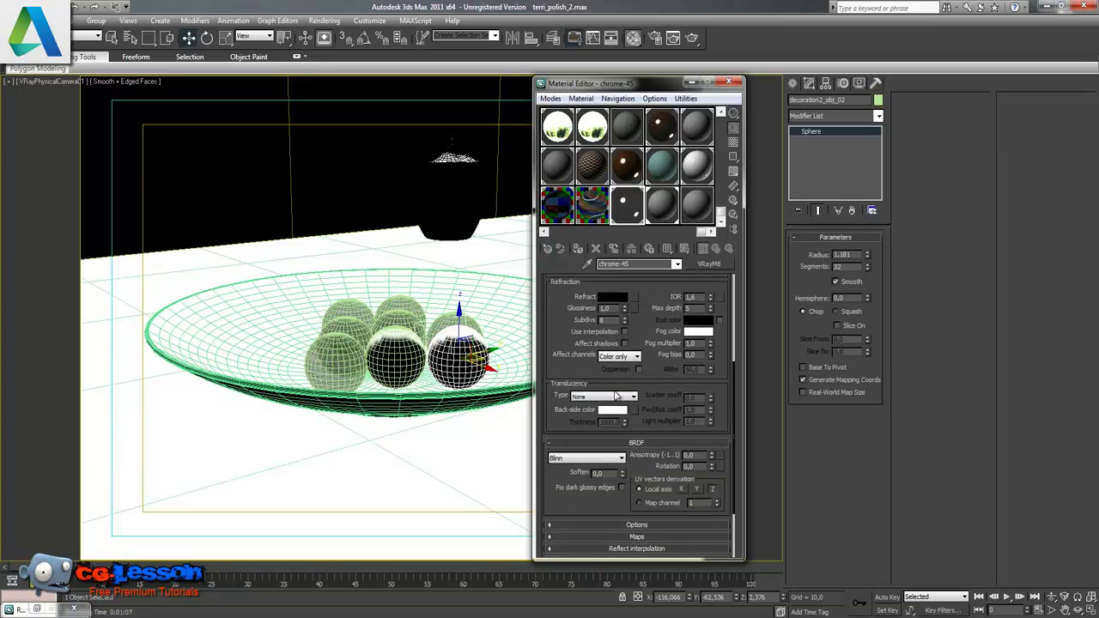
pyautogui.scroll(-2, 564, 502)
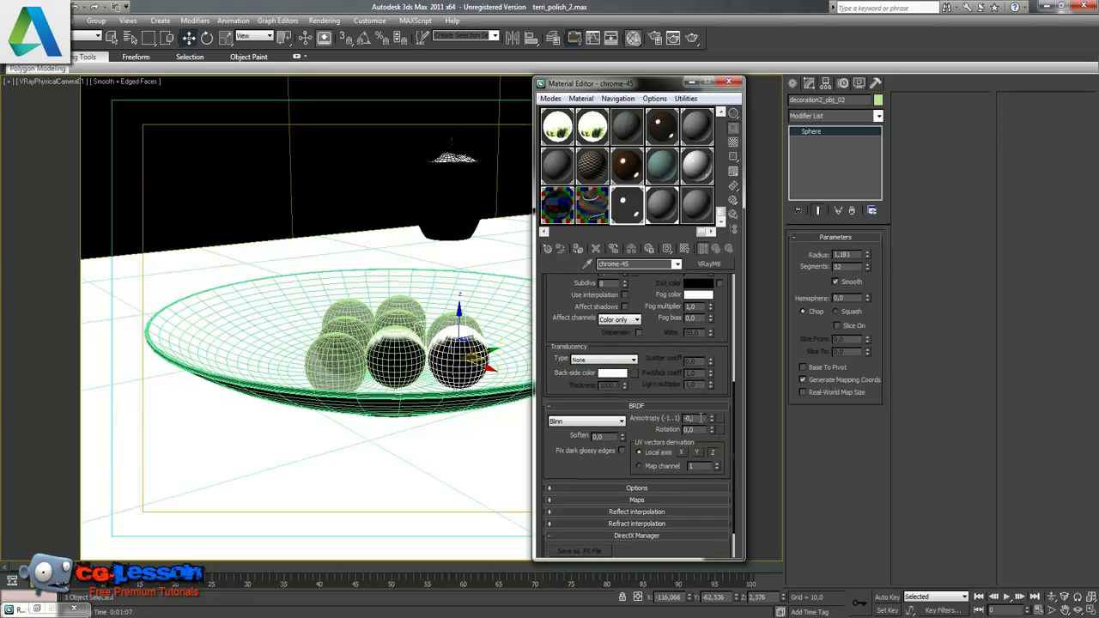
pyautogui.doubleClick(700, 417)
pyautogui.write('9')
pyautogui.press('Return')
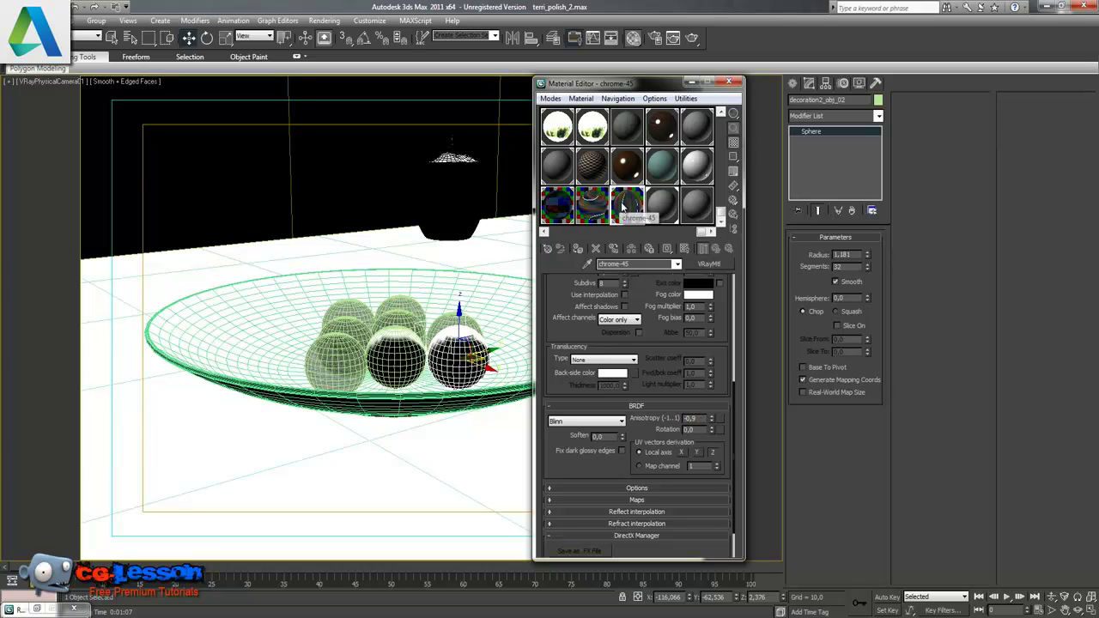
pyautogui.doubleClick(694, 430)
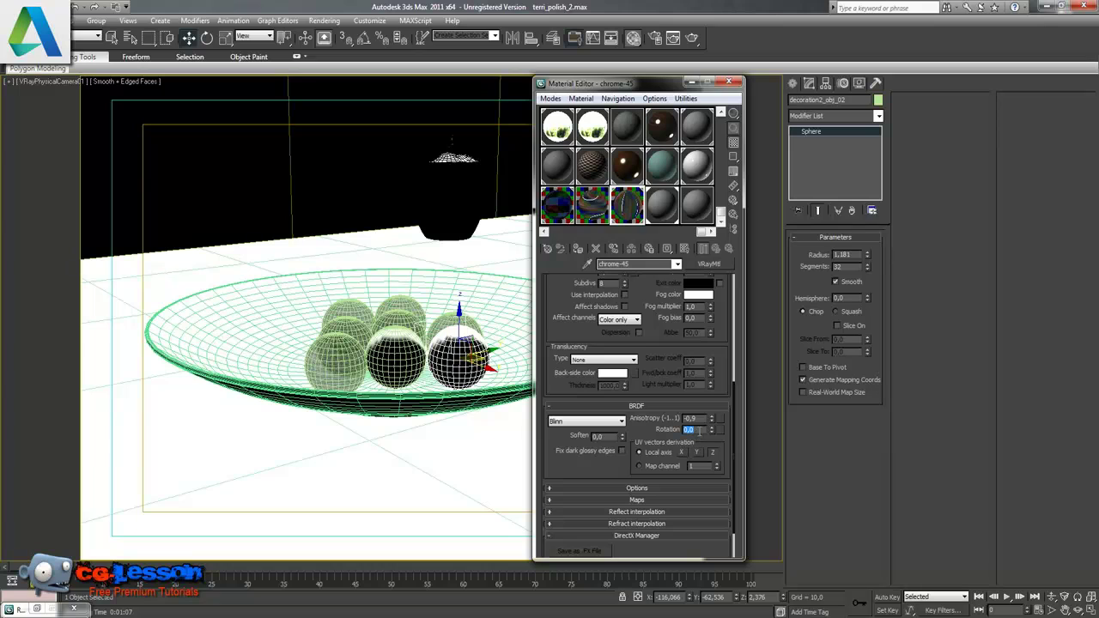
pyautogui.write('45')
pyautogui.press('Return')
pyautogui.click(407, 361)
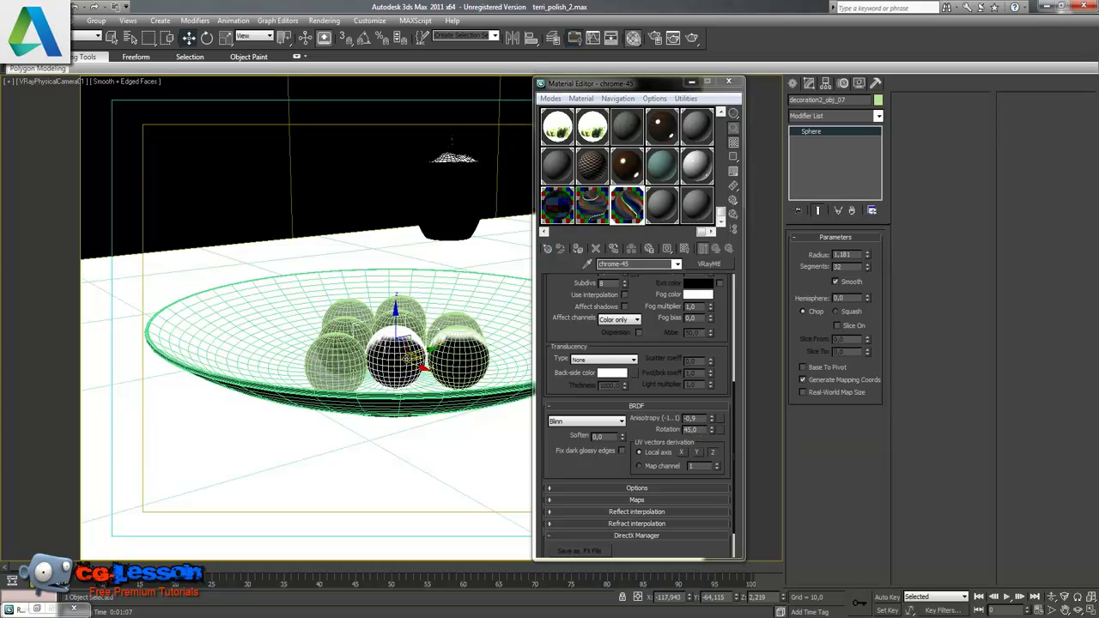
pyautogui.click(581, 249)
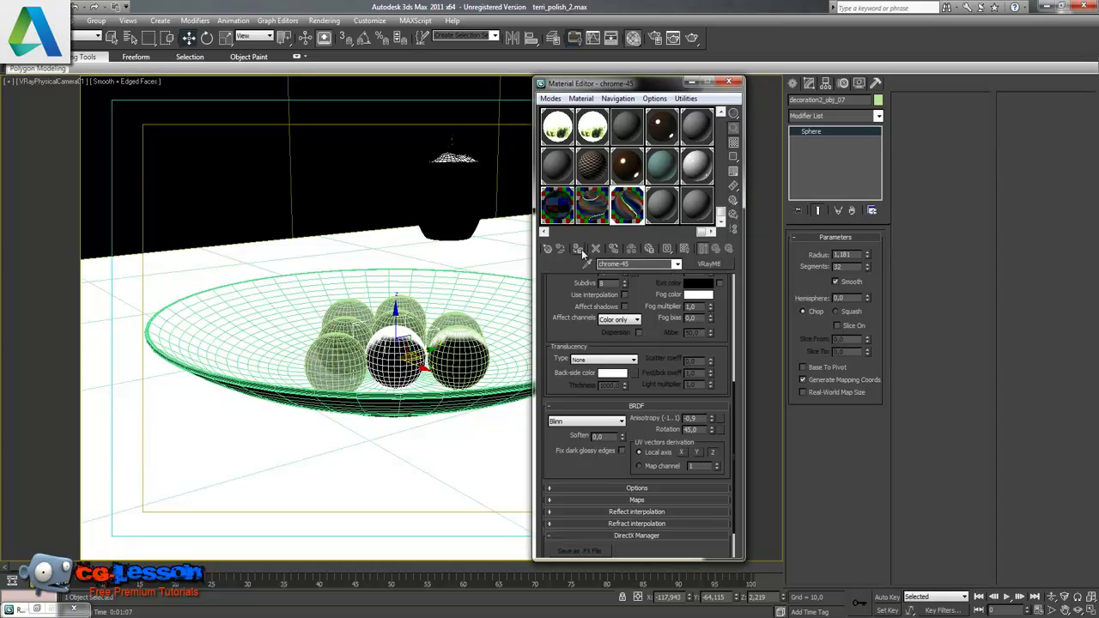
# Step: Open the V-Ray VFB from the viewport quad menu, move it clear, and re-render the bowl
pyautogui.rightClick(329, 352)
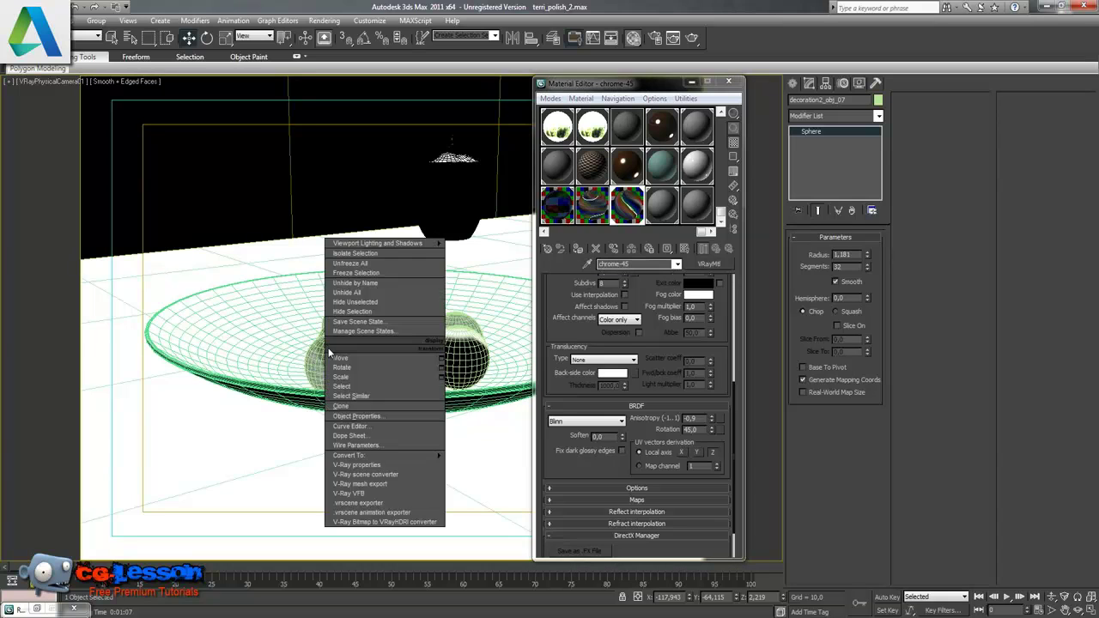
pyautogui.click(377, 492)
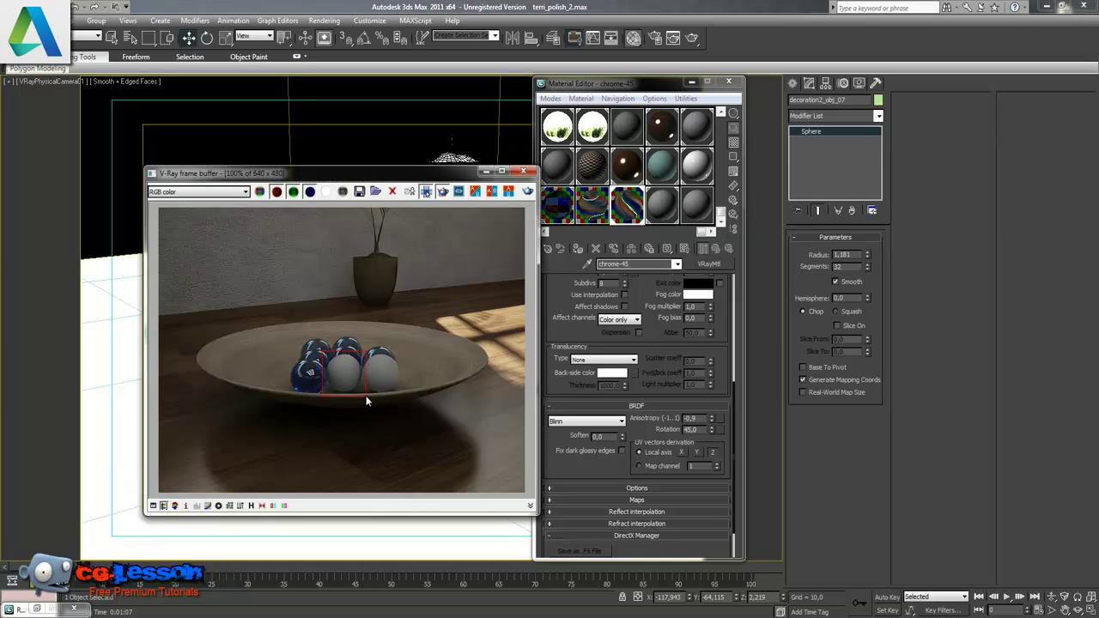
pyautogui.moveTo(465, 172); pyautogui.dragTo(546, 401)
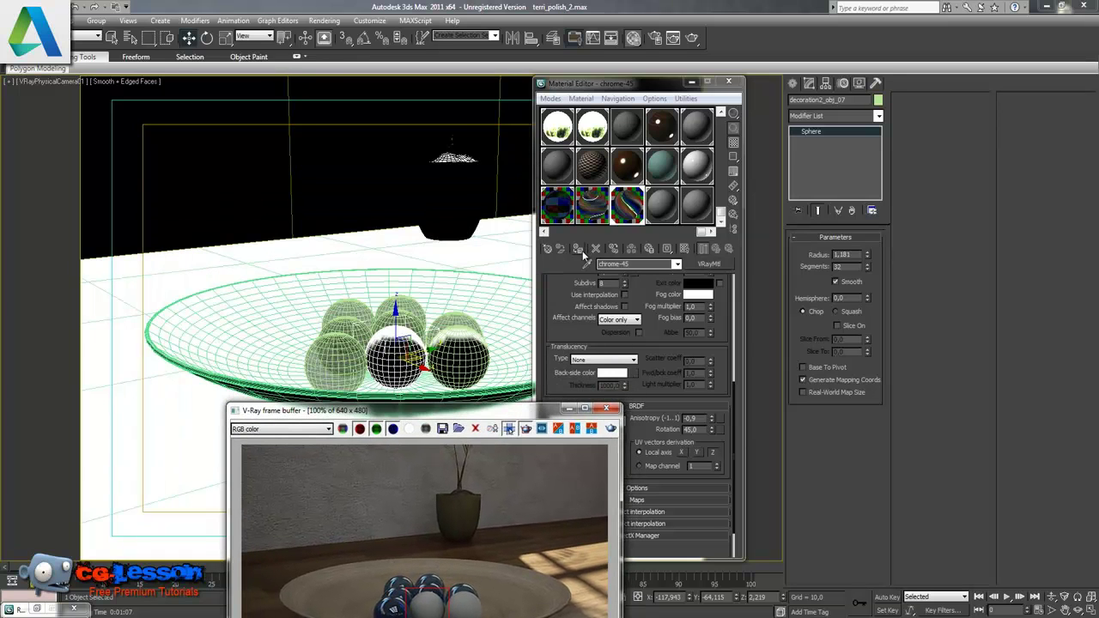
pyautogui.moveTo(455, 411)
pyautogui.mouseDown()
pyautogui.moveTo(427, 306)
pyautogui.moveTo(418, 166)
pyautogui.mouseUp()
pyautogui.click(563, 174)
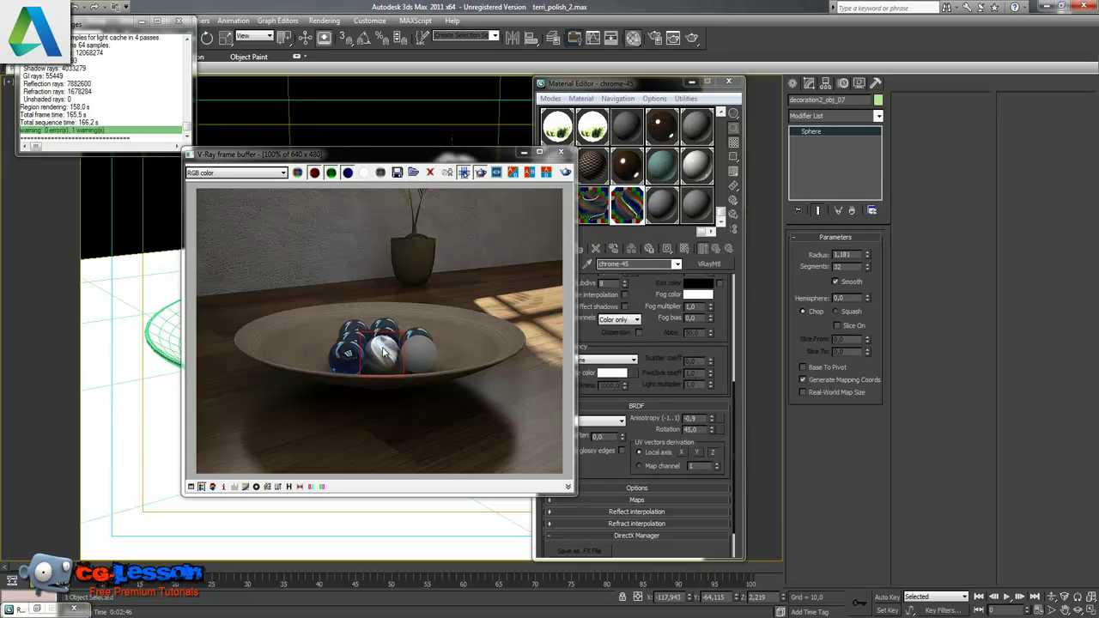
# Step: Copy chrome-45 to a new slot named chrome- with BRDF rotation 0, then select the right sphere
pyautogui.click(525, 153)
pyautogui.click(669, 215)
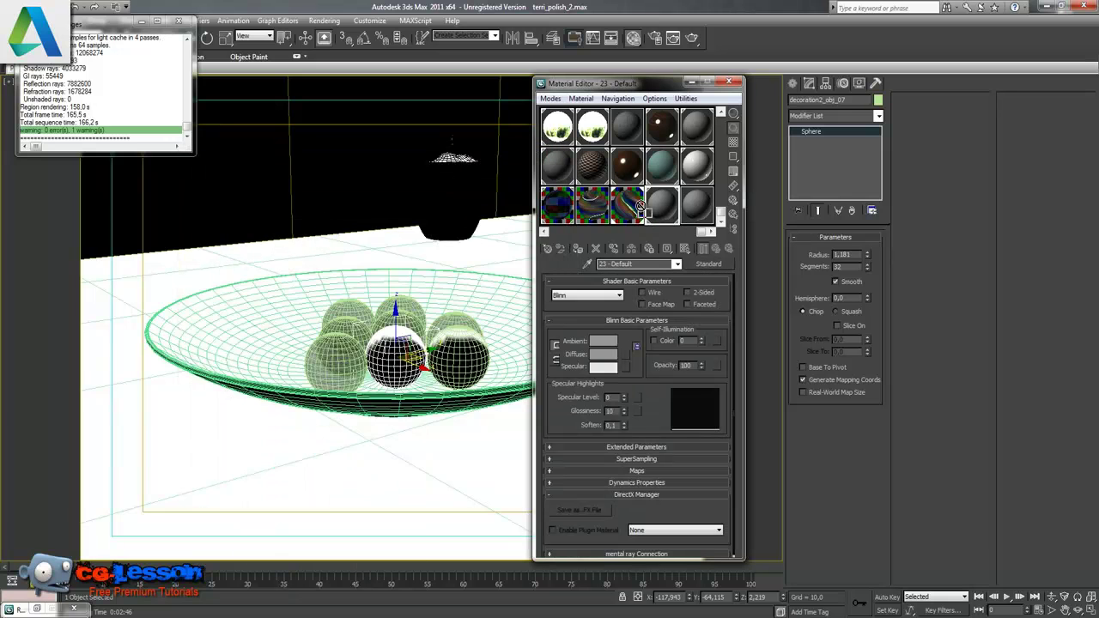
pyautogui.moveTo(639, 206); pyautogui.dragTo(670, 211)
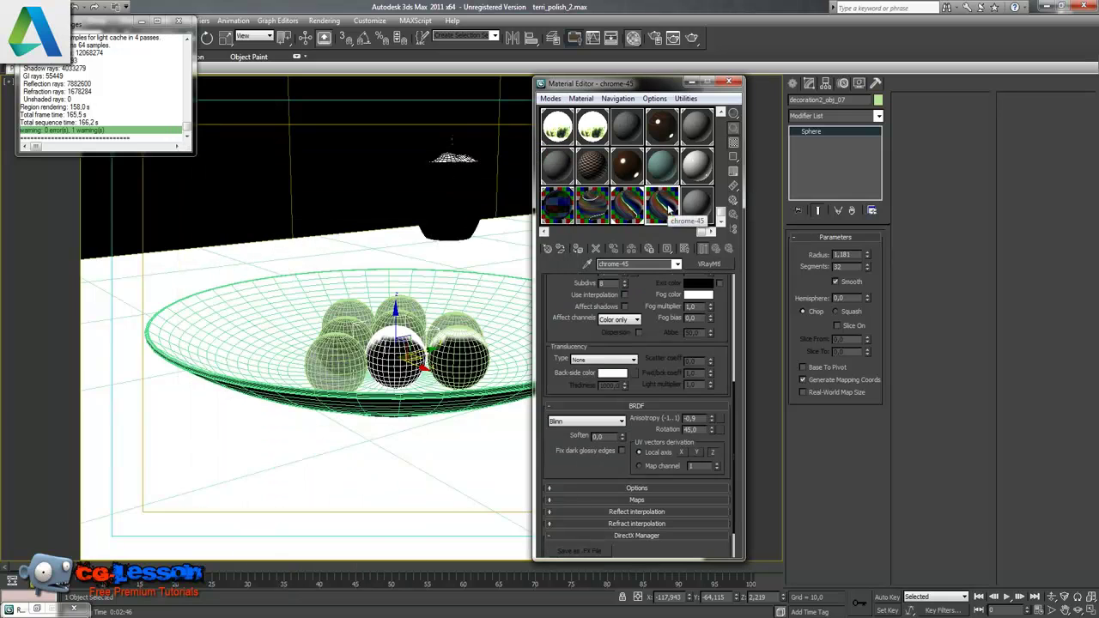
pyautogui.press('BackSpace')
pyautogui.press('BackSpace')
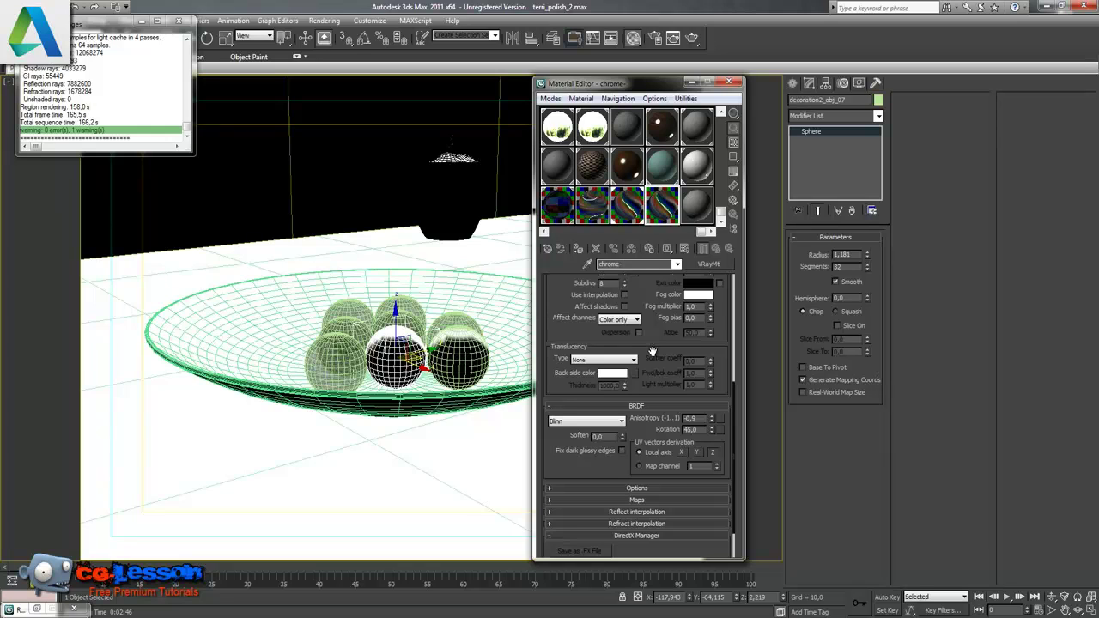
pyautogui.write('0,9')
pyautogui.doubleClick(705, 430)
pyautogui.write('0')
pyautogui.press('Return')
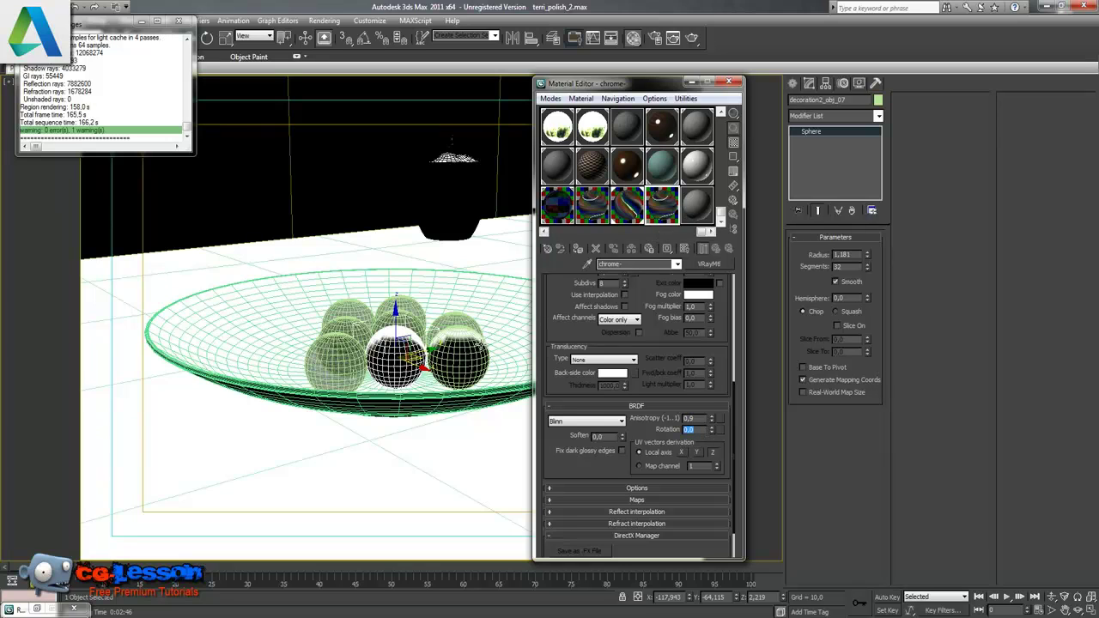
pyautogui.click(473, 346)
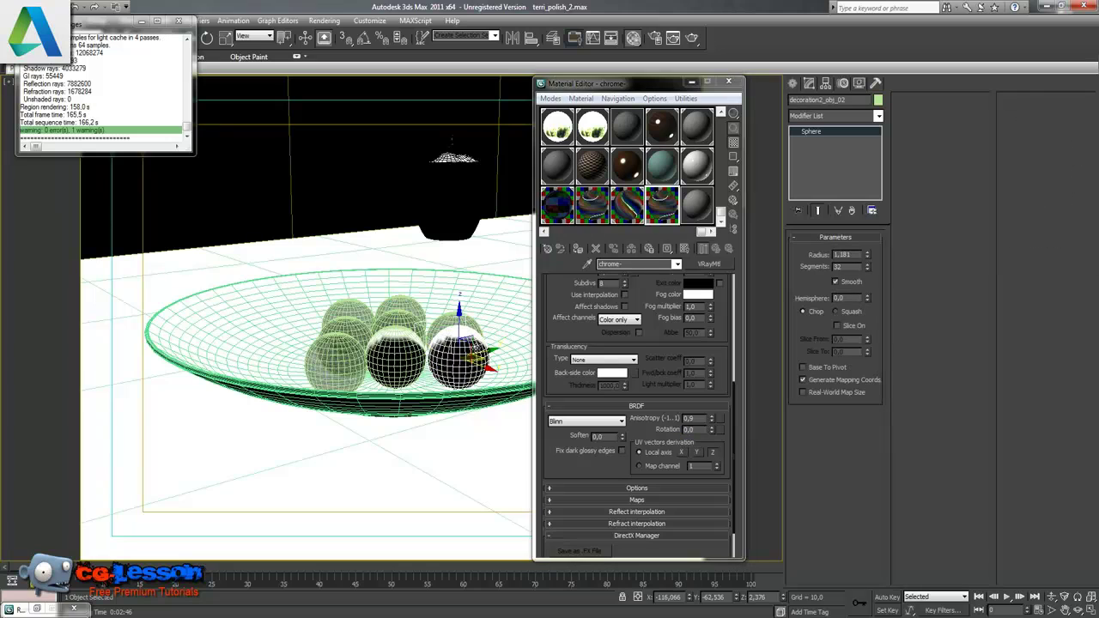
# Step: Assign chrome- to the right sphere, region-render it in the V-Ray VFB, then clear the region
pyautogui.click(581, 250)
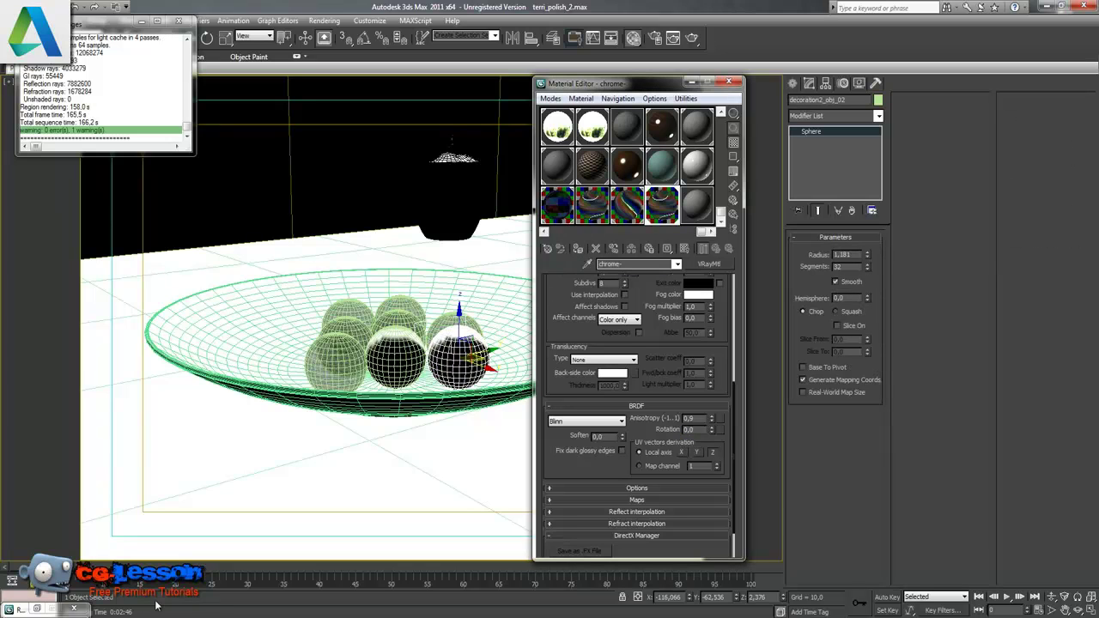
pyautogui.click(367, 558)
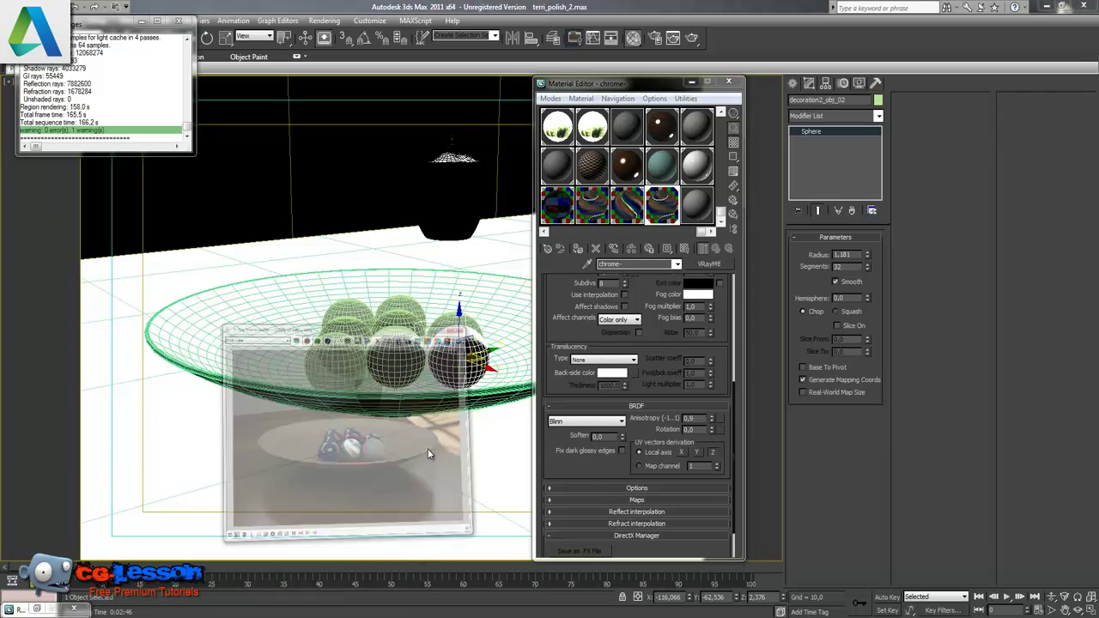
pyautogui.click(464, 173)
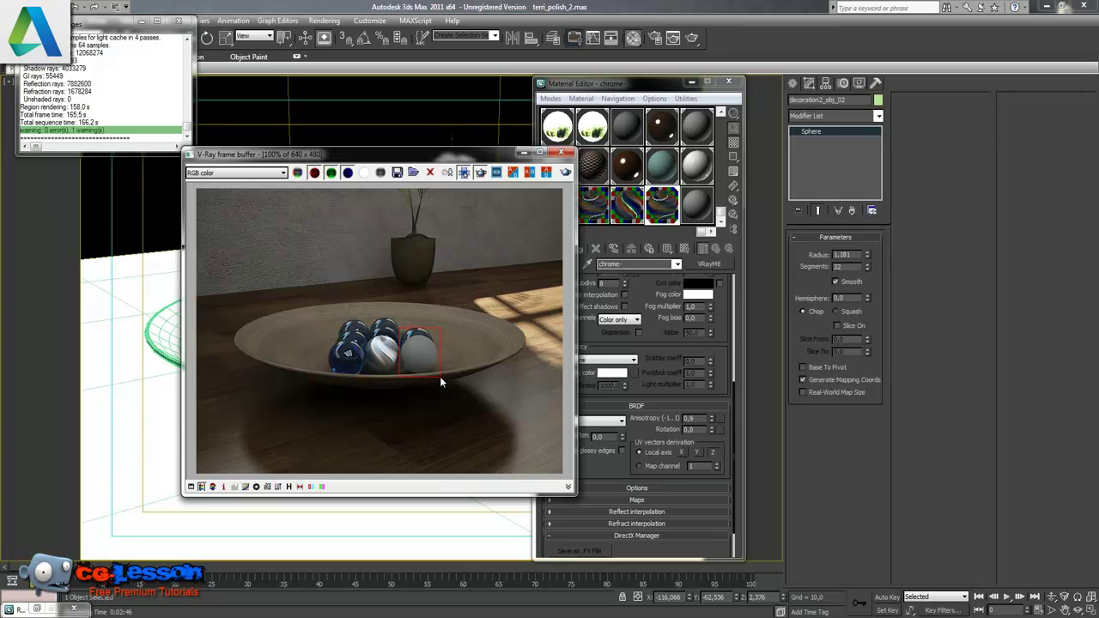
pyautogui.click(565, 172)
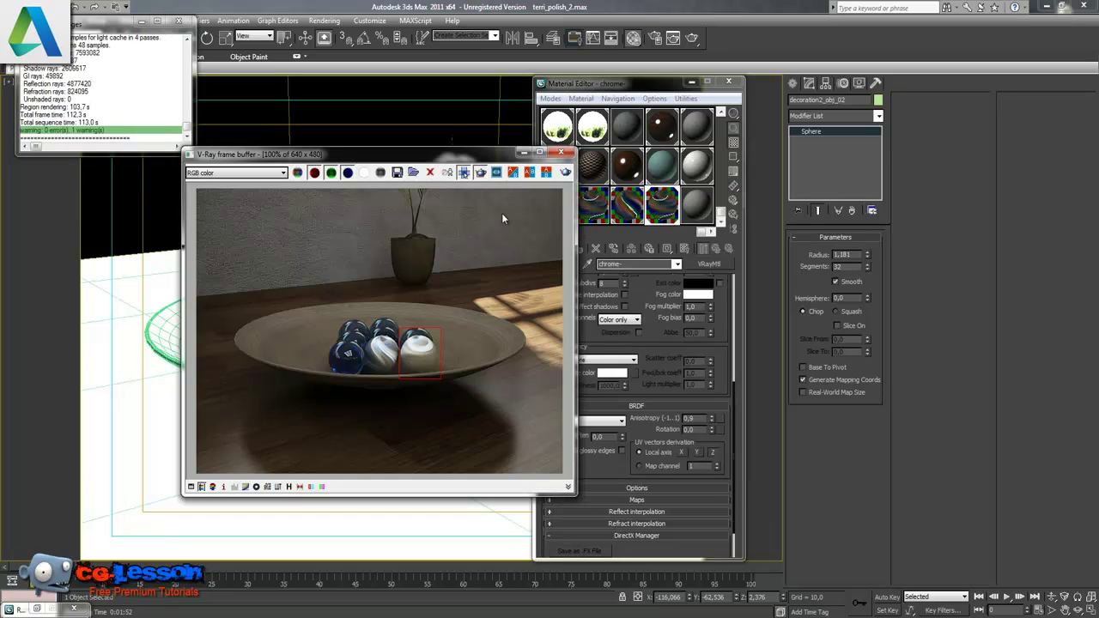
pyautogui.click(435, 337)
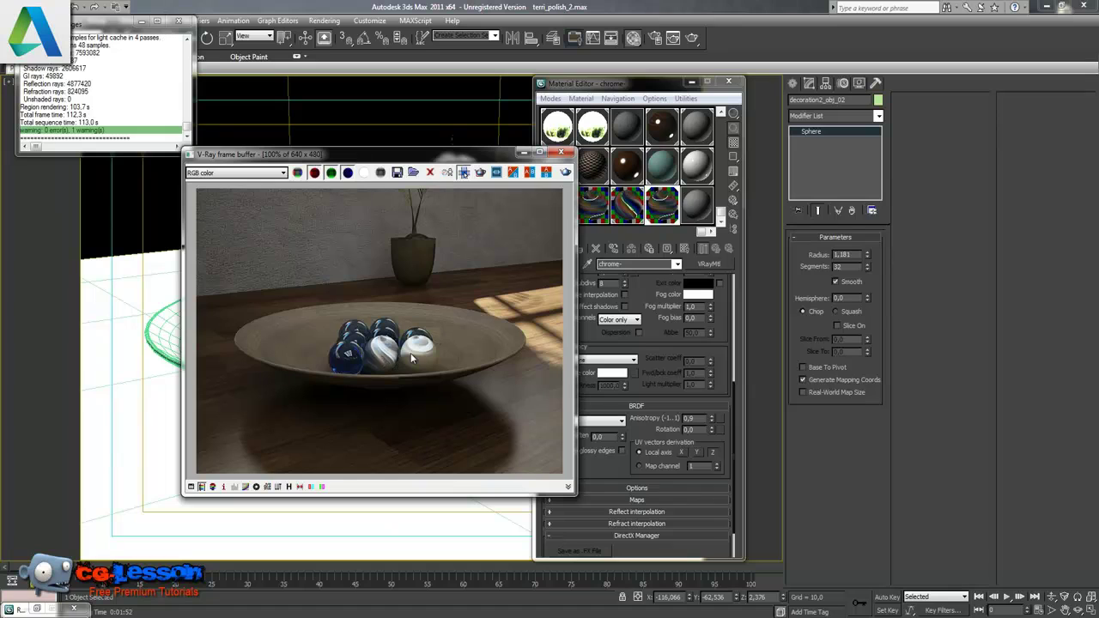